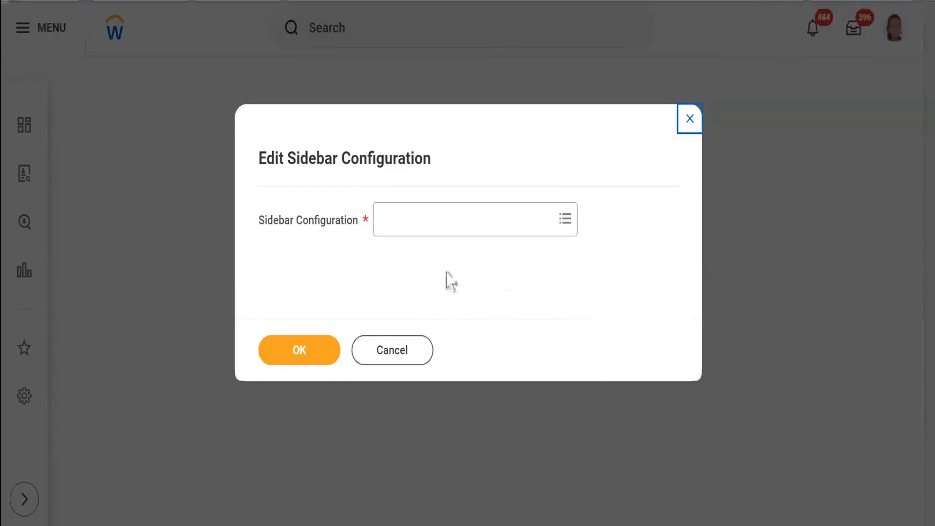
# Step: Close the open dialog and search for and launch the Create Sidebar Configuration task
pyautogui.click(691, 118)
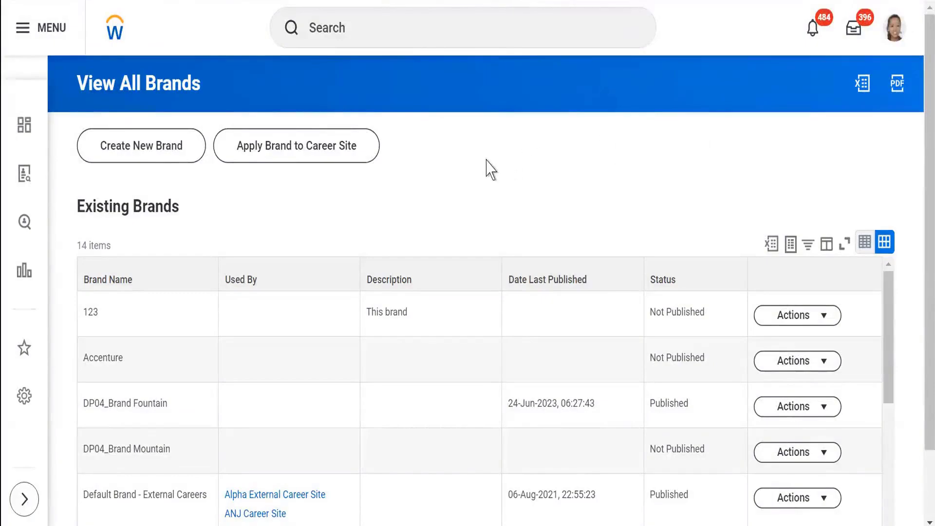
pyautogui.click(339, 28)
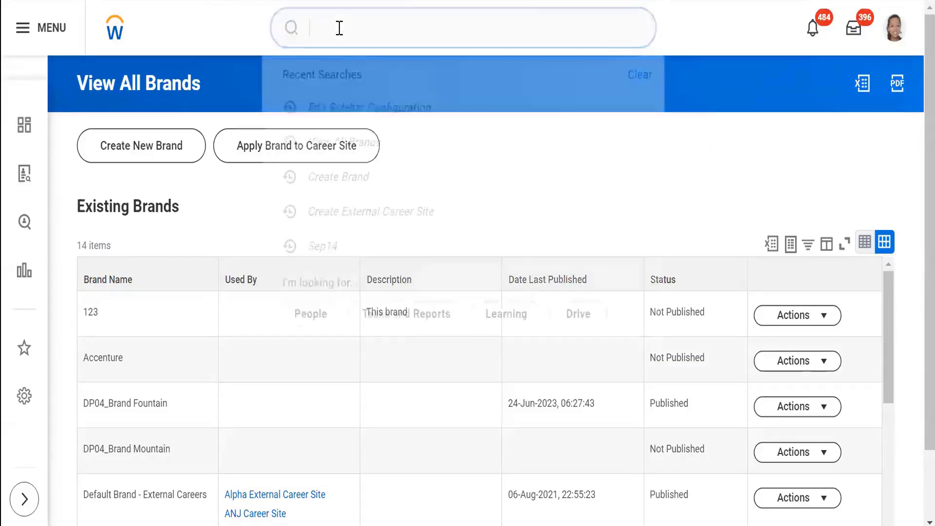
pyautogui.write('create')
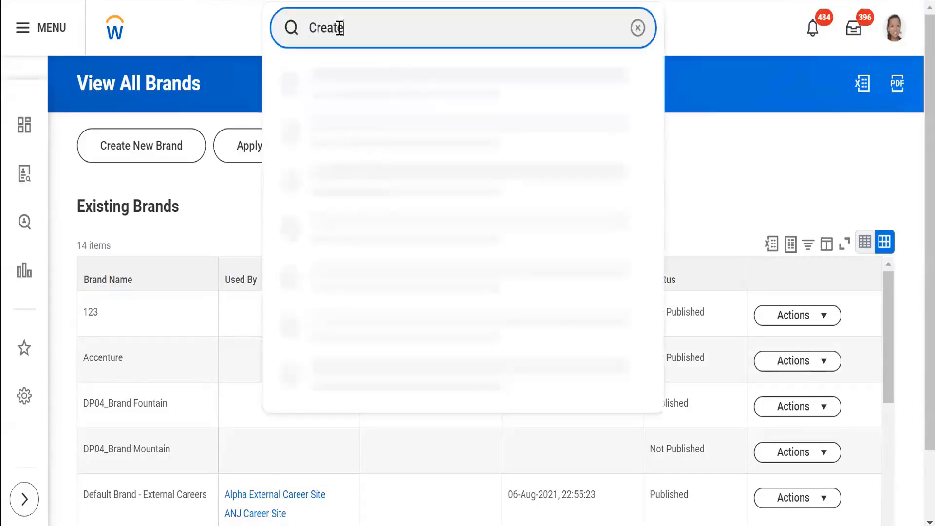
pyautogui.write(' side ba')
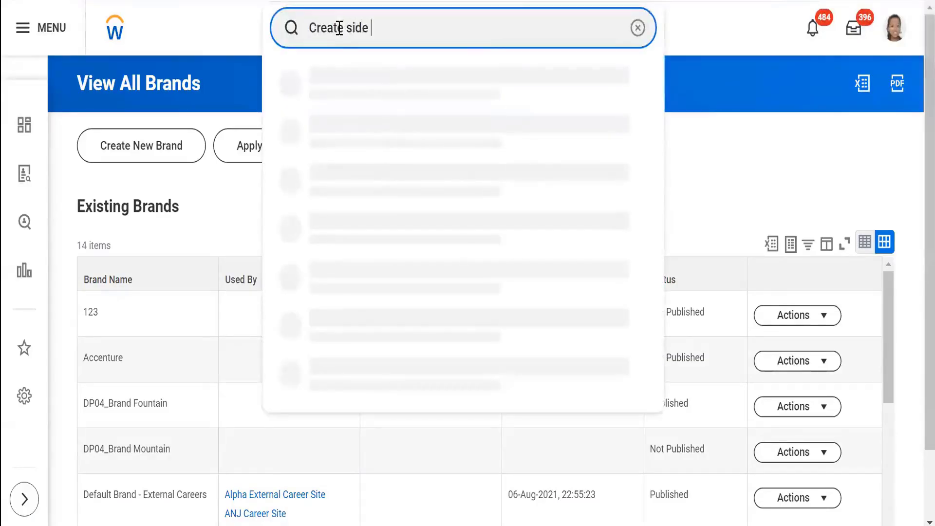
pyautogui.write('r')
pyautogui.click(390, 87)
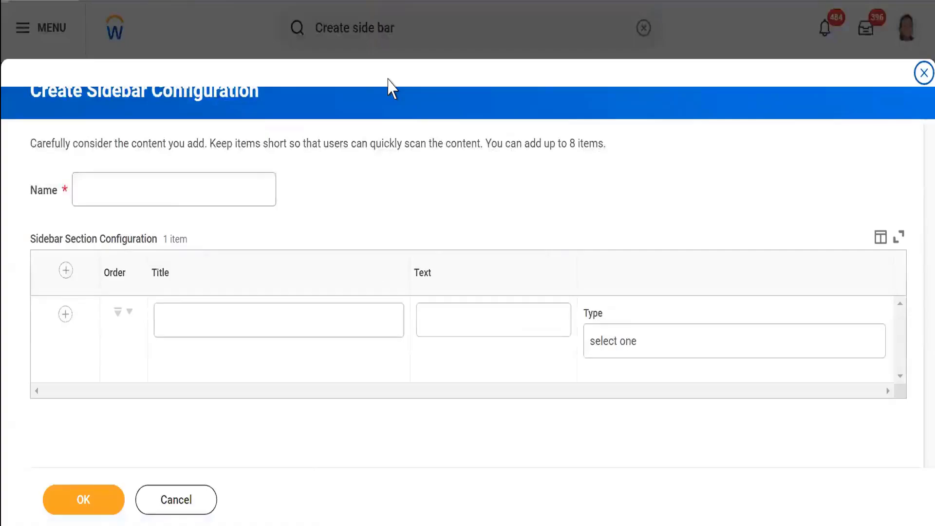
# Step: Name the new sidebar configuration Skiims_External Career
pyautogui.click(188, 190)
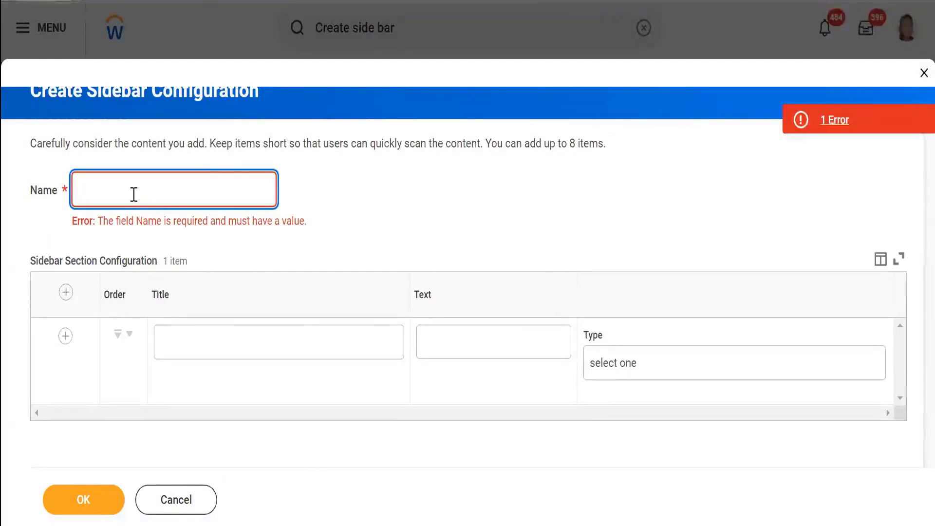
pyautogui.write('Skiims')
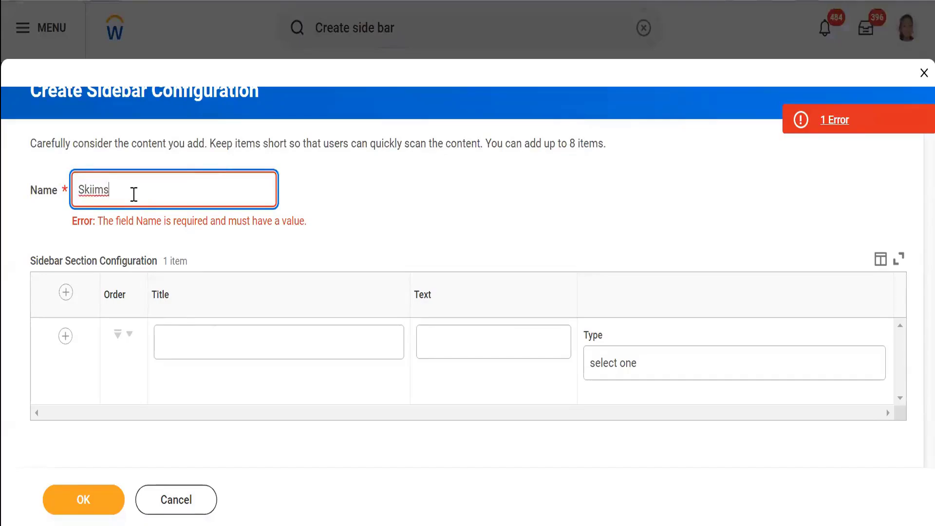
pyautogui.write('_External ')
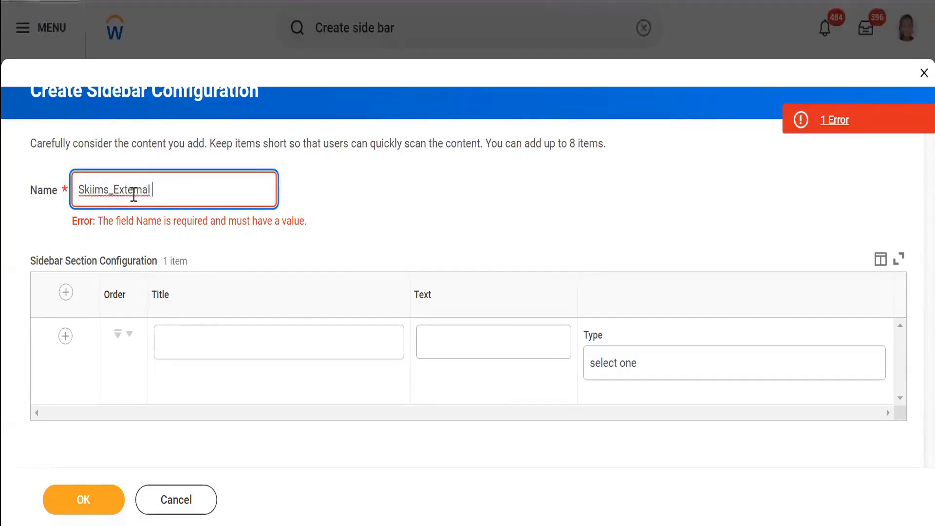
pyautogui.write('Career')
# Step: Copy the Welcome title from configuration 123 into the first section's title, removing the leading spaces
pyautogui.click(436, 183)
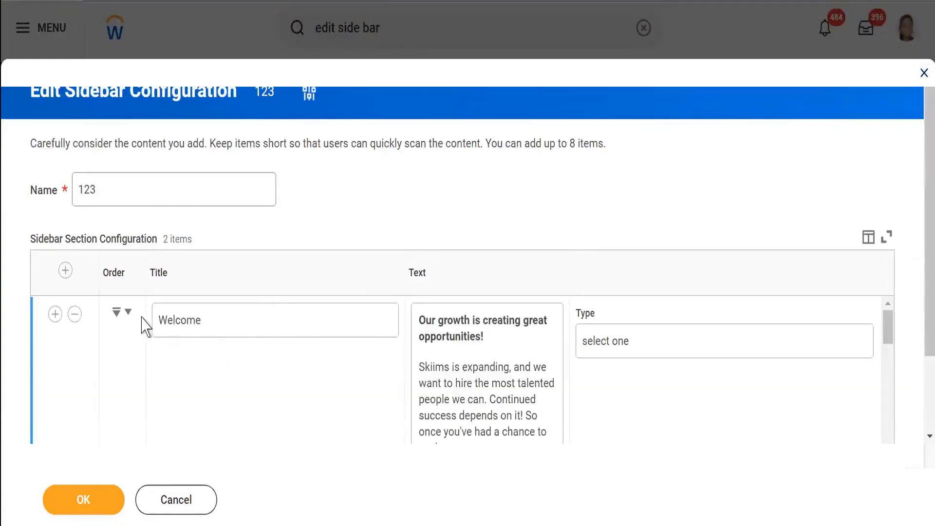
pyautogui.doubleClick(173, 323)
pyautogui.hotkey('ctrl', 'c')
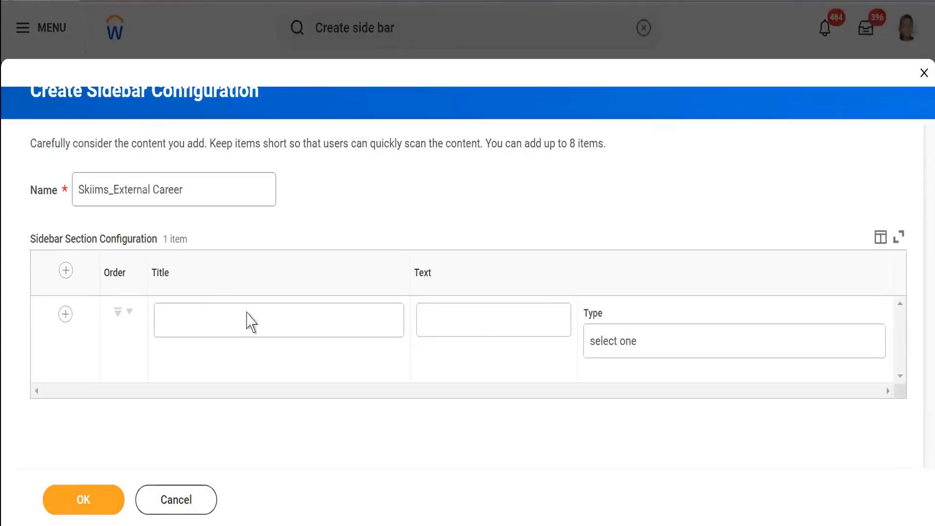
pyautogui.click(227, 328)
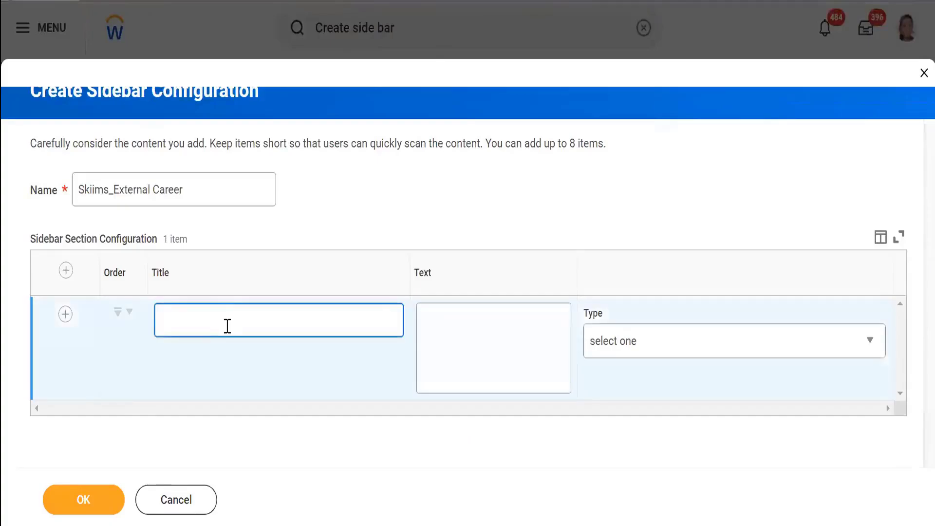
pyautogui.hotkey('ctrl', 'v')
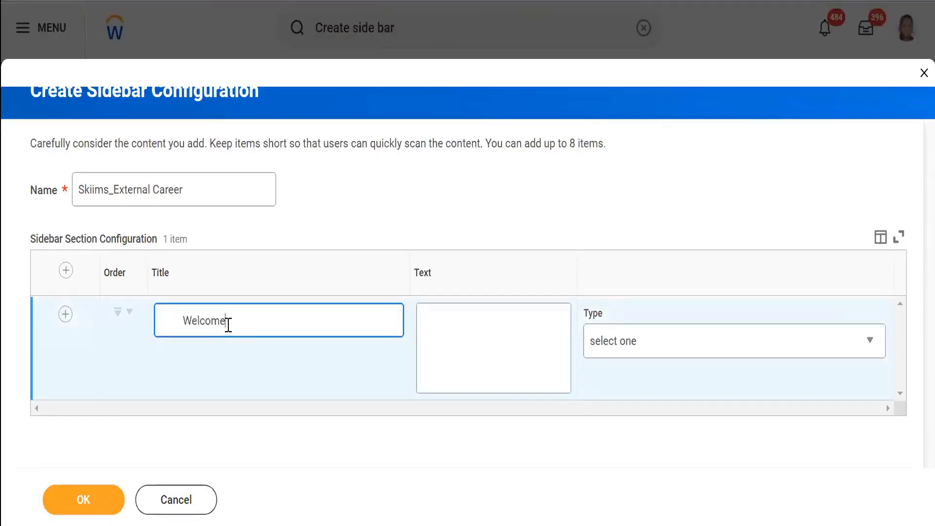
pyautogui.click(184, 321)
pyautogui.press('BackSpace')
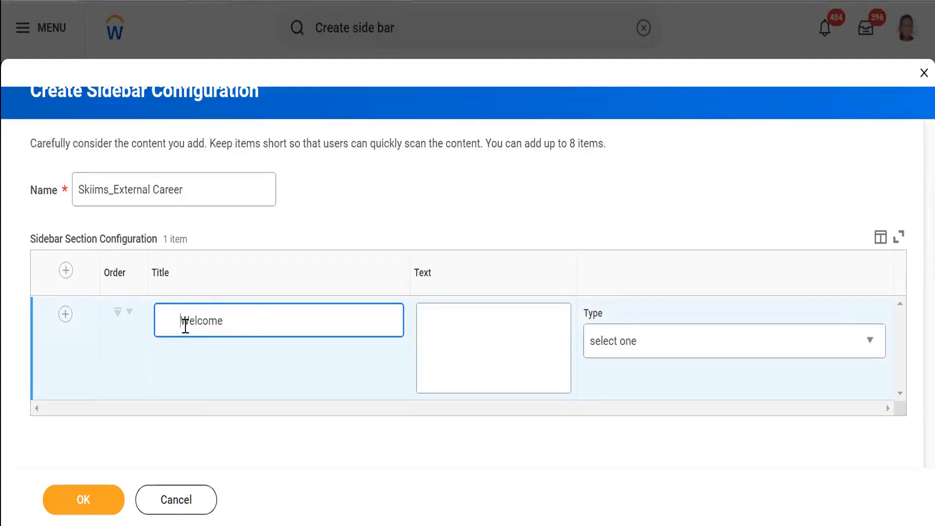
pyautogui.press('BackSpace')
pyautogui.press('BackSpace')
pyautogui.press('BackSpace')
pyautogui.press('BackSpace')
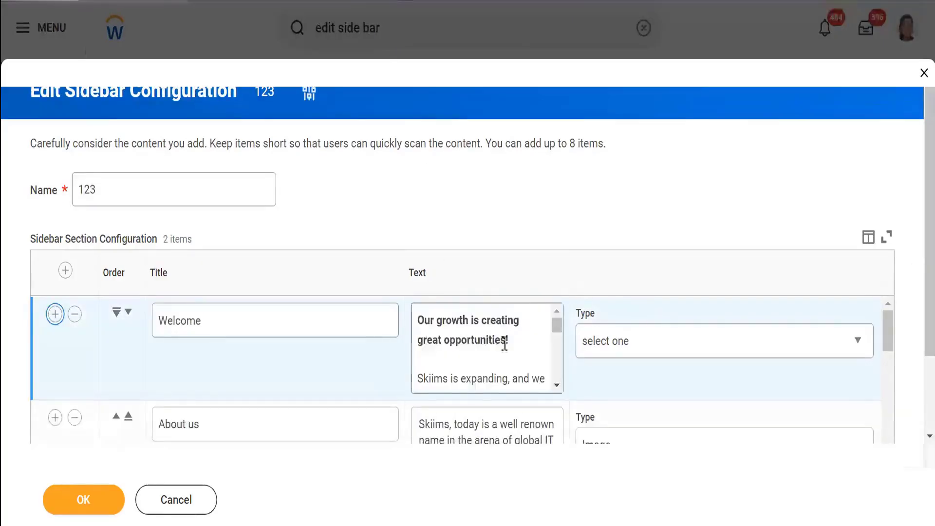
# Step: Copy the Welcome text from configuration 123 and paste it into the first section's text
pyautogui.click(556, 327)
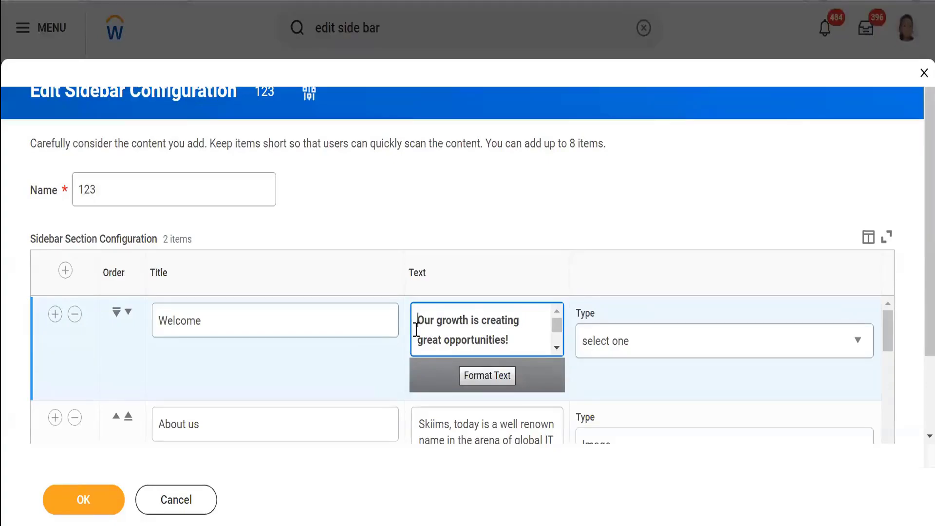
pyautogui.hotkey('ctrl', 'a')
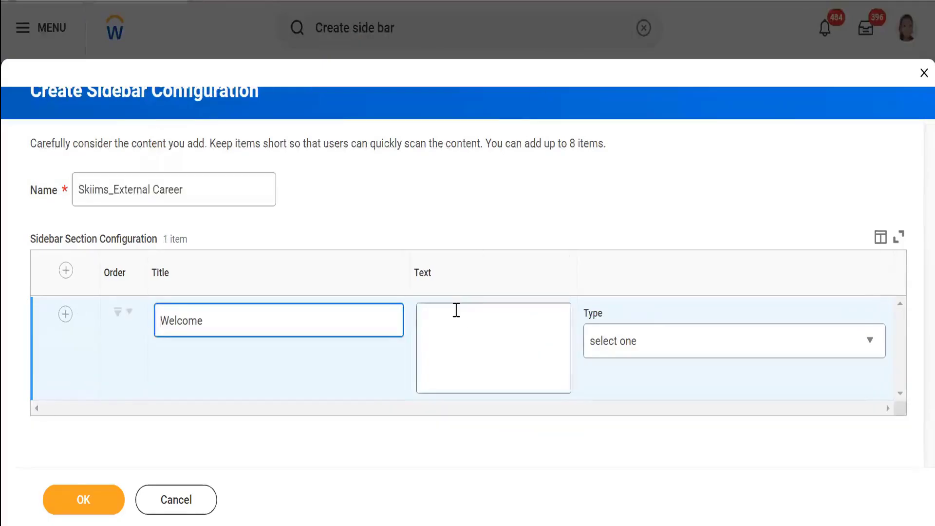
pyautogui.click(456, 310)
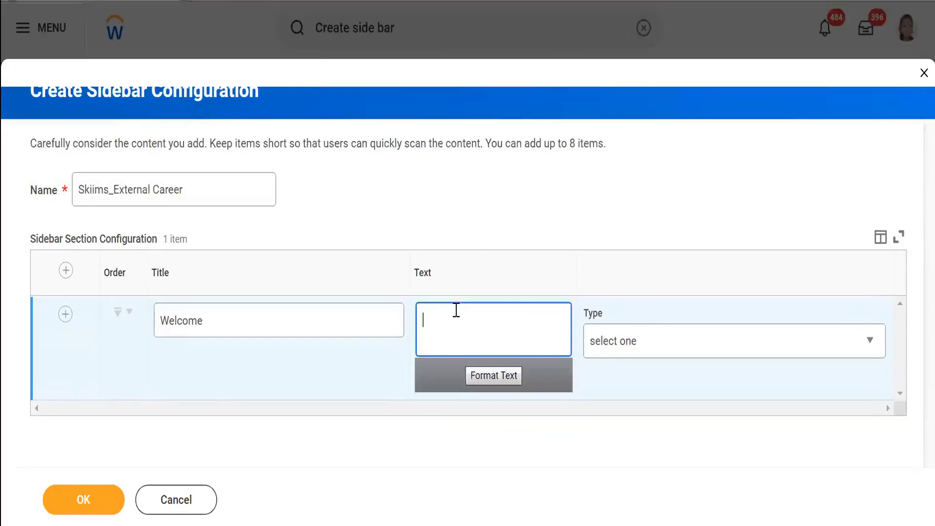
pyautogui.hotkey('ctrl', 'v')
pyautogui.scroll(3, 461, 334)
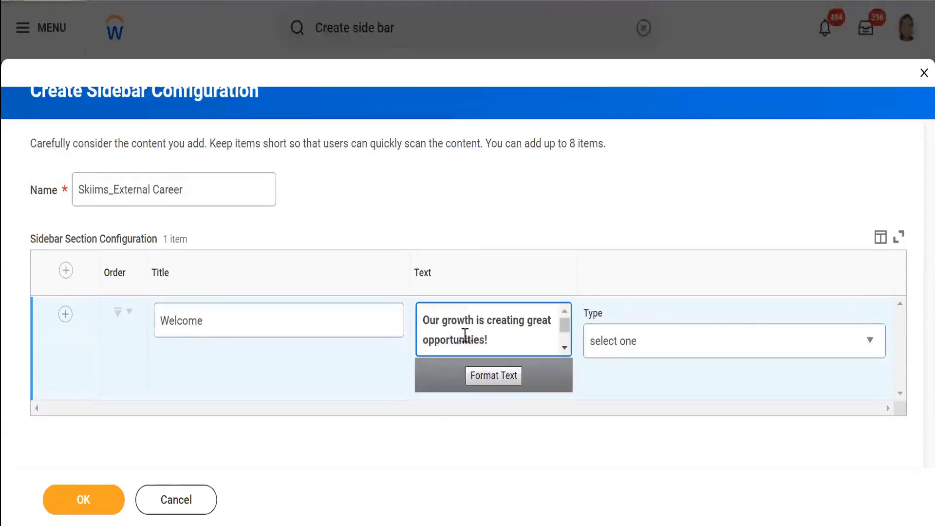
pyautogui.click(564, 347)
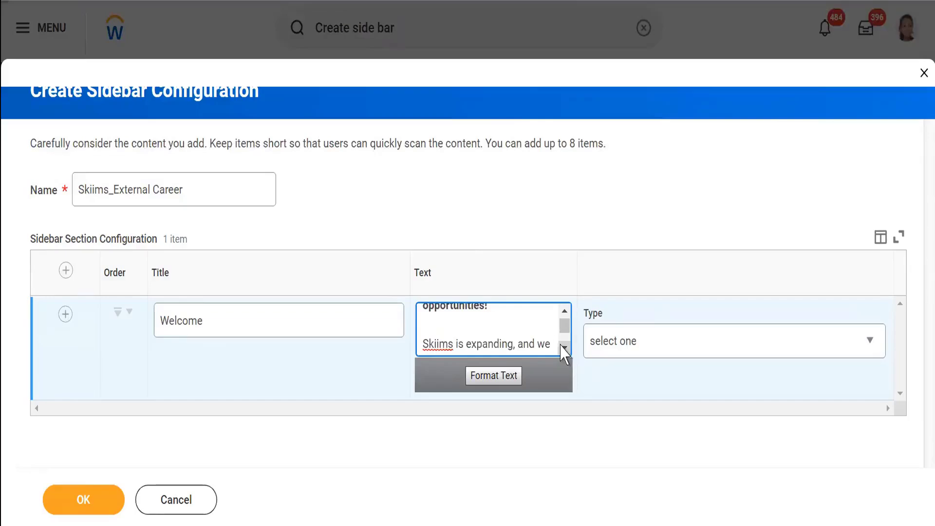
# Step: Add a second section row and title it About
pyautogui.click(62, 317)
pyautogui.click(65, 315)
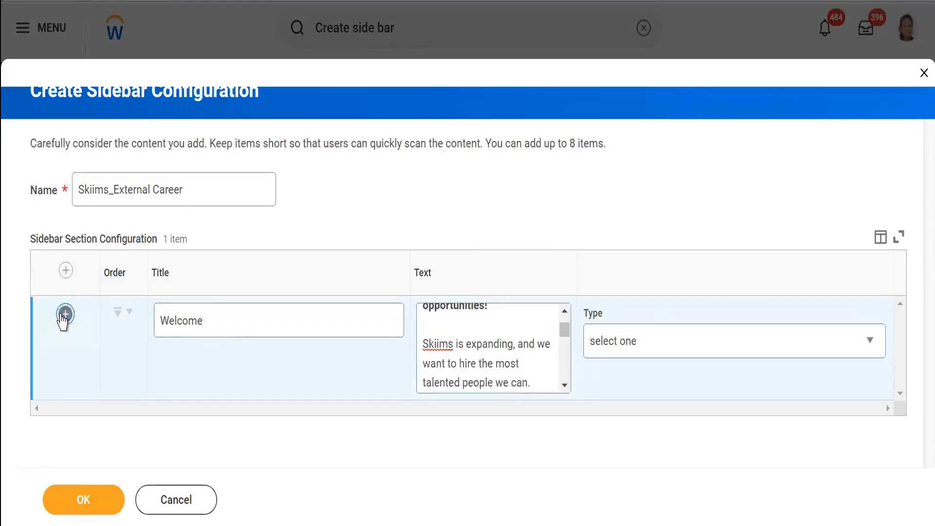
pyautogui.scroll(-3, 253, 380)
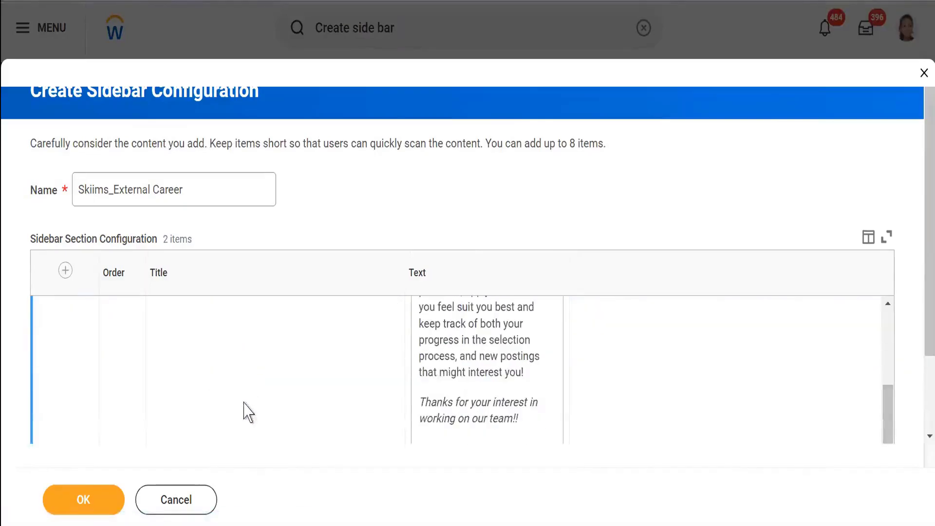
pyautogui.scroll(-2, 244, 411)
pyautogui.scroll(-2, 226, 403)
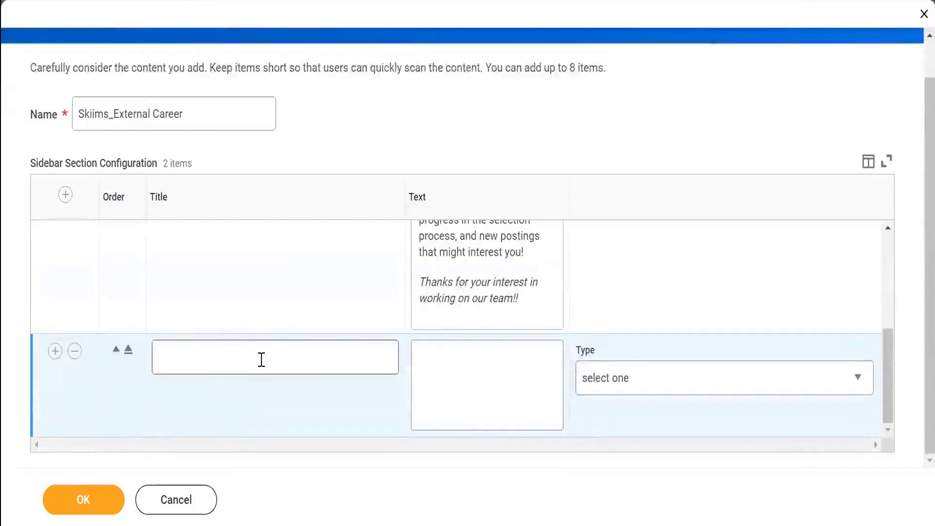
pyautogui.click(261, 359)
pyautogui.write('About us')
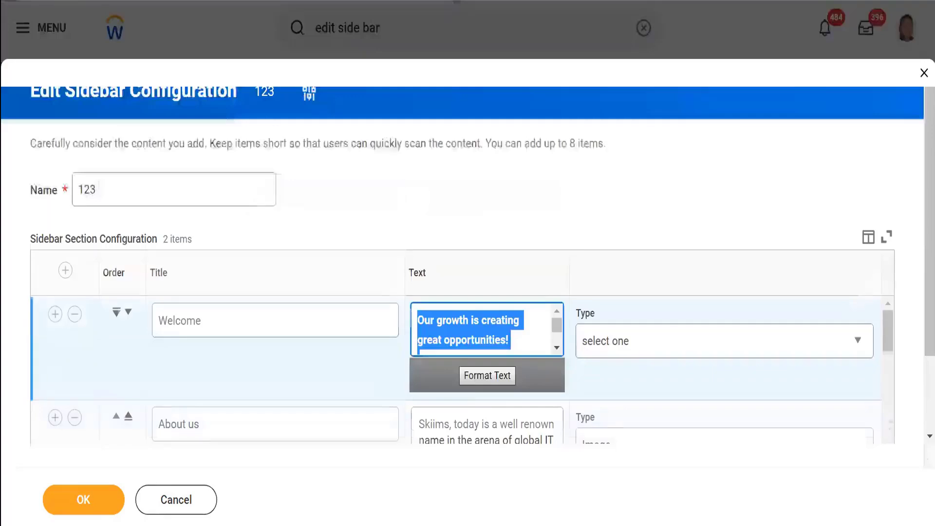
# Step: Copy the About text from configuration 123 and paste it into the second section's text
pyautogui.click(417, 425)
pyautogui.click(418, 362)
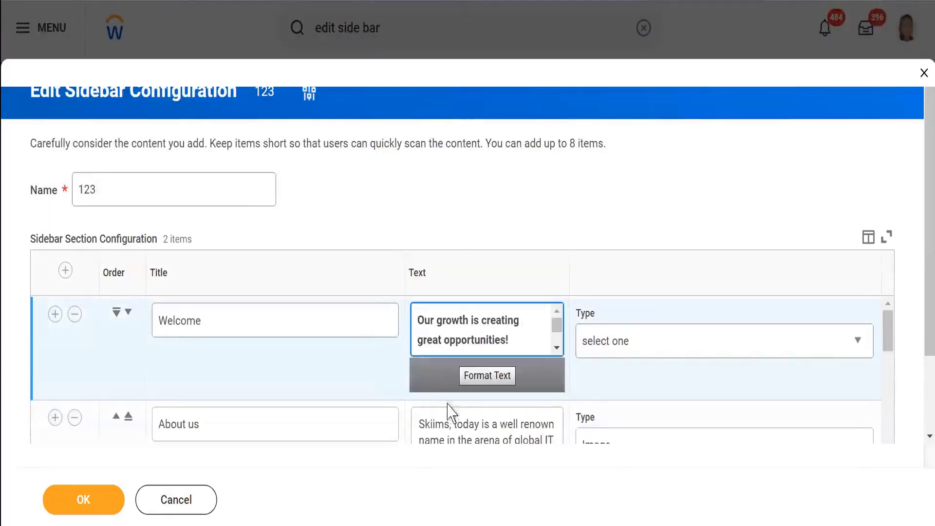
pyautogui.click(422, 423)
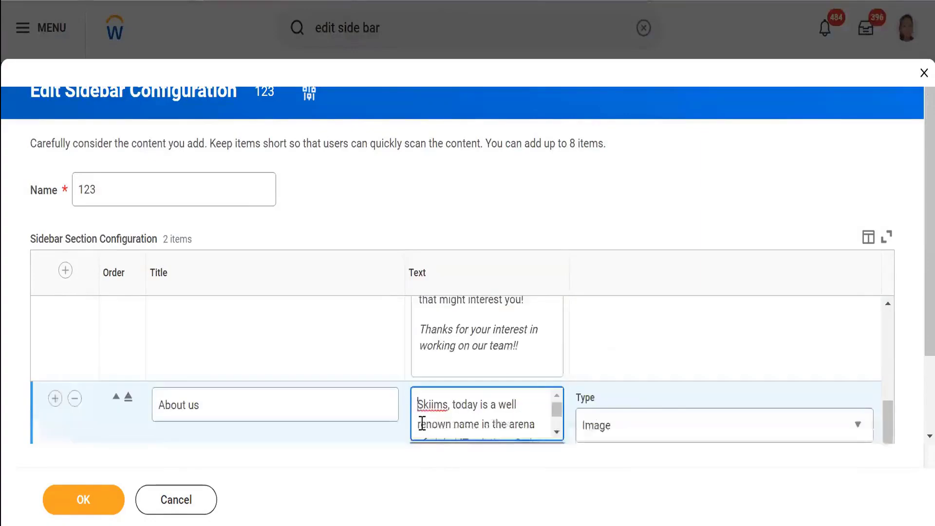
pyautogui.hotkey('ctrl', 'a')
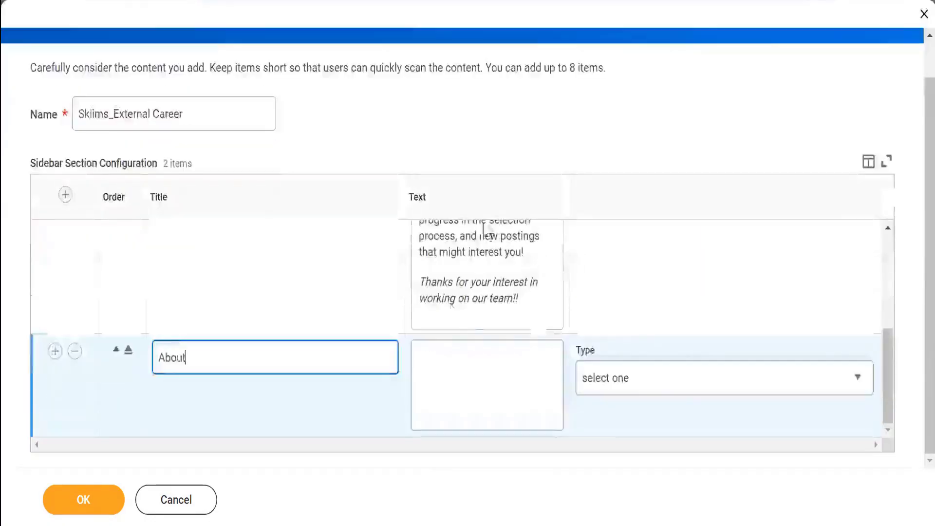
pyautogui.click(434, 372)
pyautogui.hotkey('ctrl', 'v')
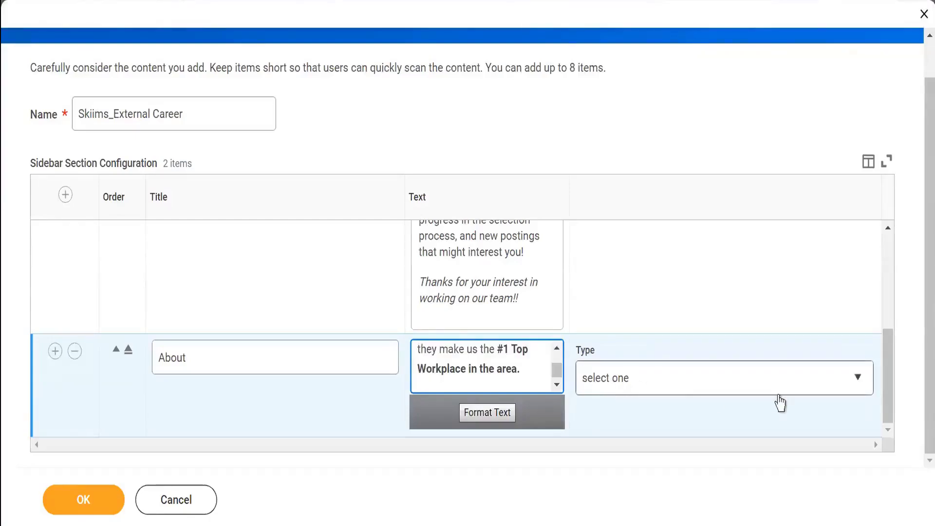
# Step: Set the About section's type to Image and upload Skims Logo as its image
pyautogui.click(821, 387)
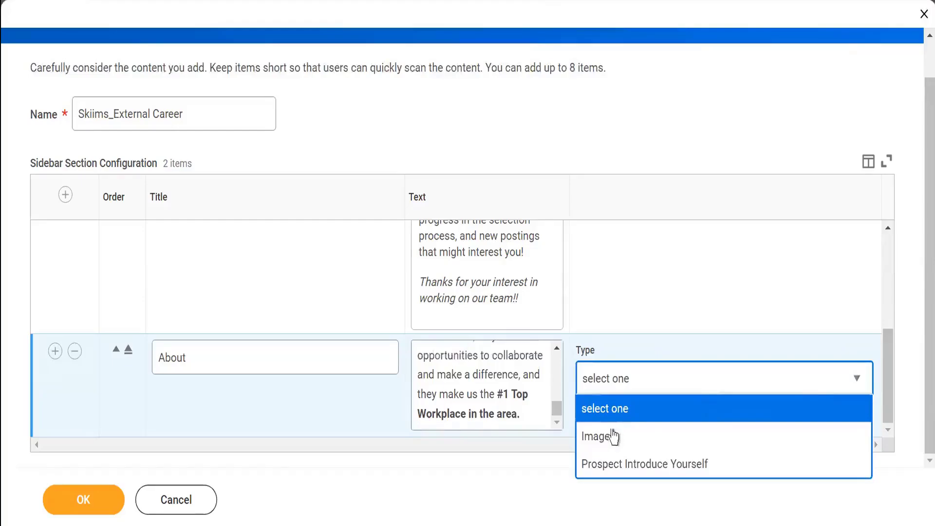
pyautogui.click(611, 443)
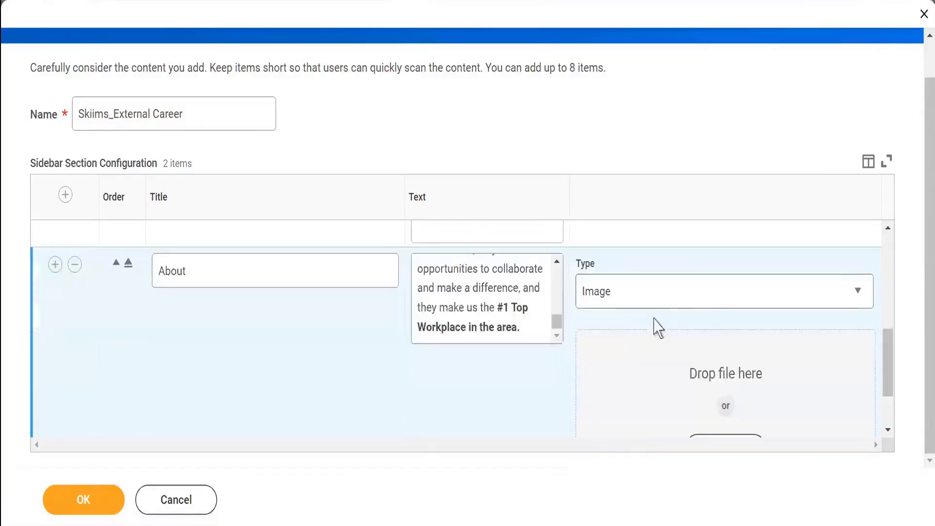
pyautogui.scroll(-2, 714, 361)
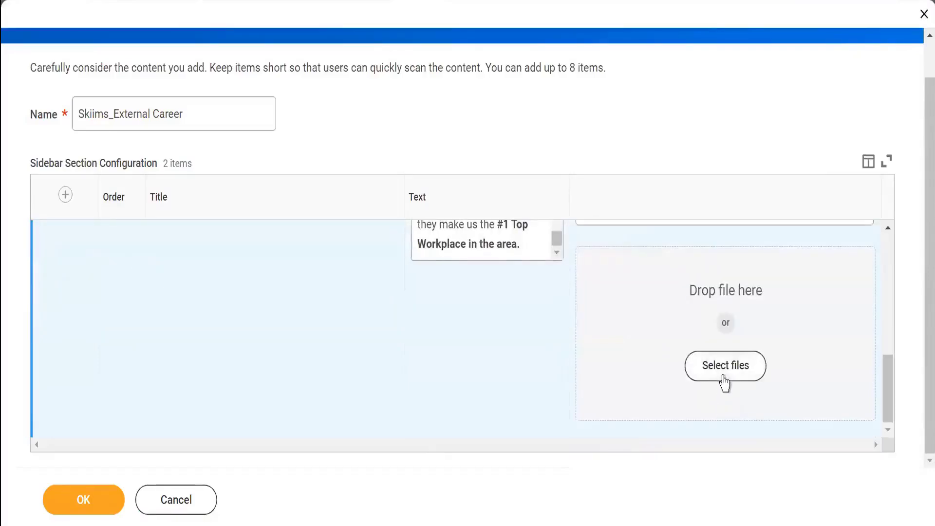
pyautogui.click(724, 379)
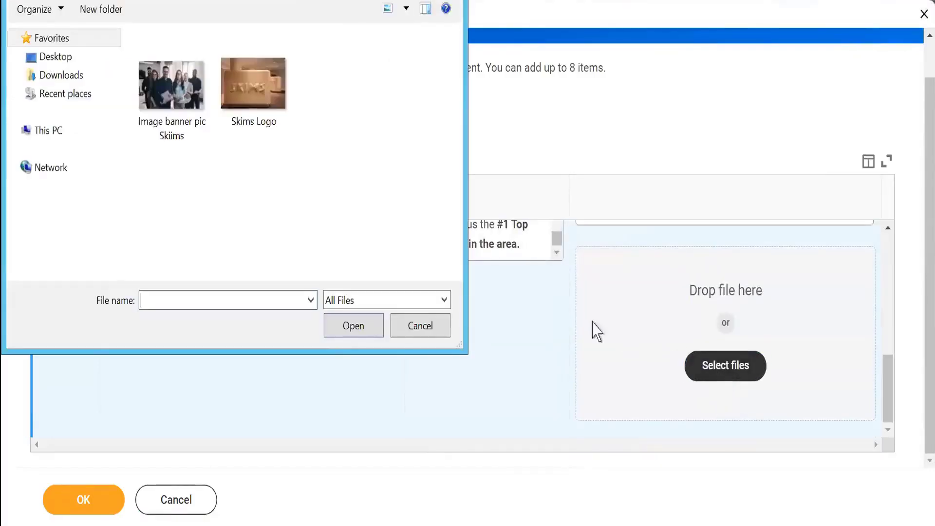
pyautogui.doubleClick(253, 80)
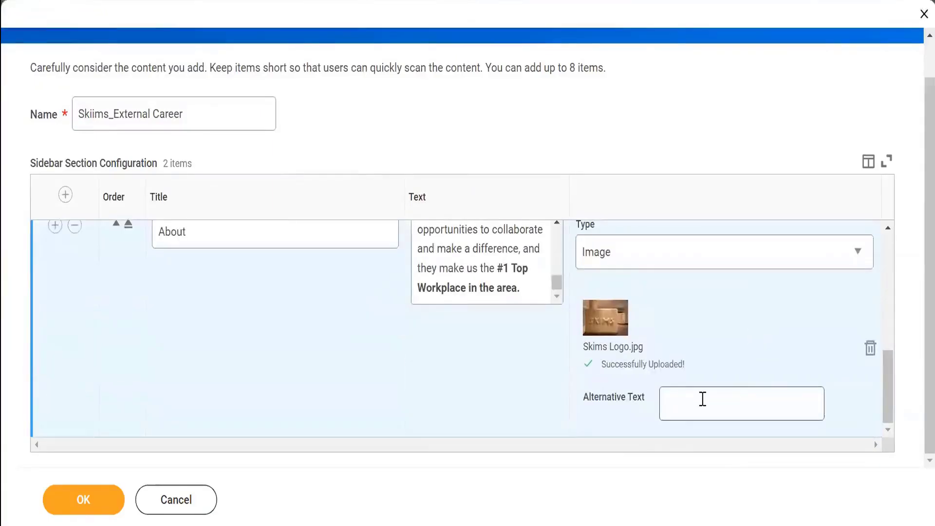
pyautogui.click(703, 399)
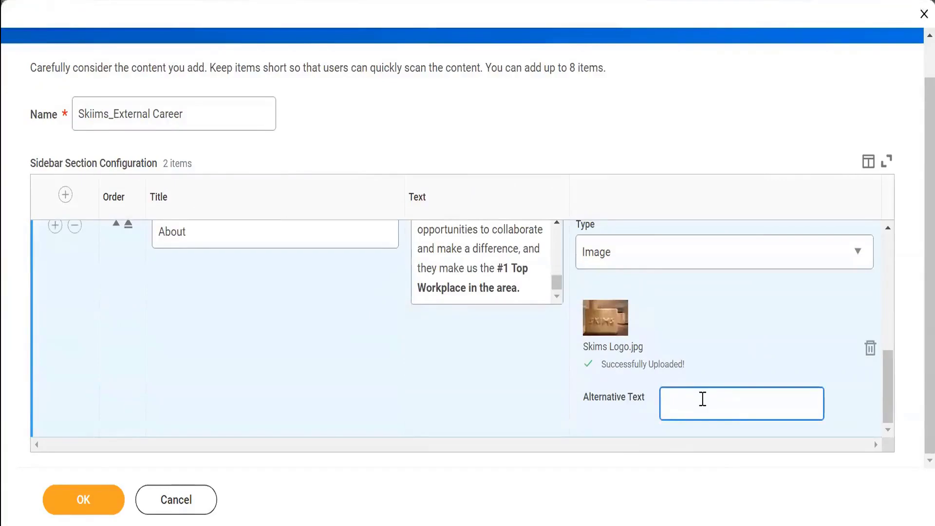
# Step: Examine the Welcome section's type options, the career site form's required fields, and configuration 123's About section image settings
pyautogui.scroll(1, 751, 315)
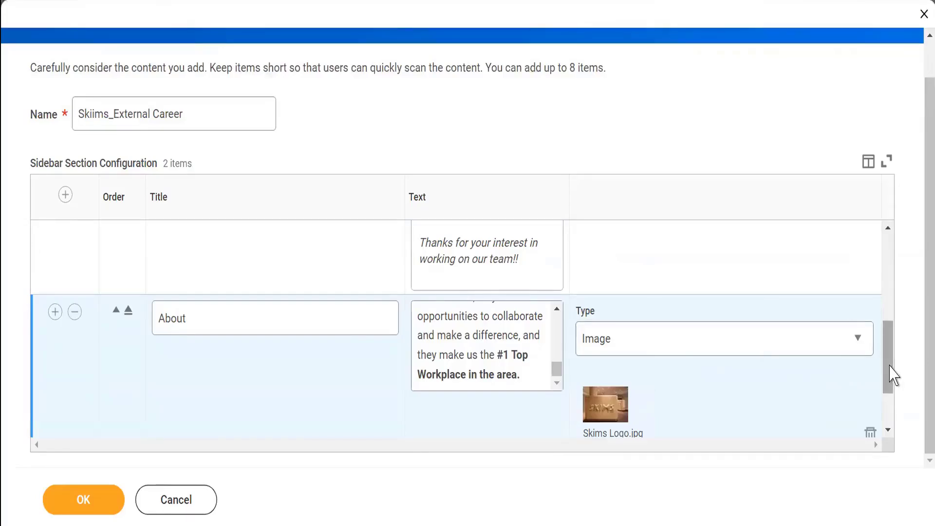
pyautogui.moveTo(892, 373); pyautogui.dragTo(888, 261)
pyautogui.click(777, 273)
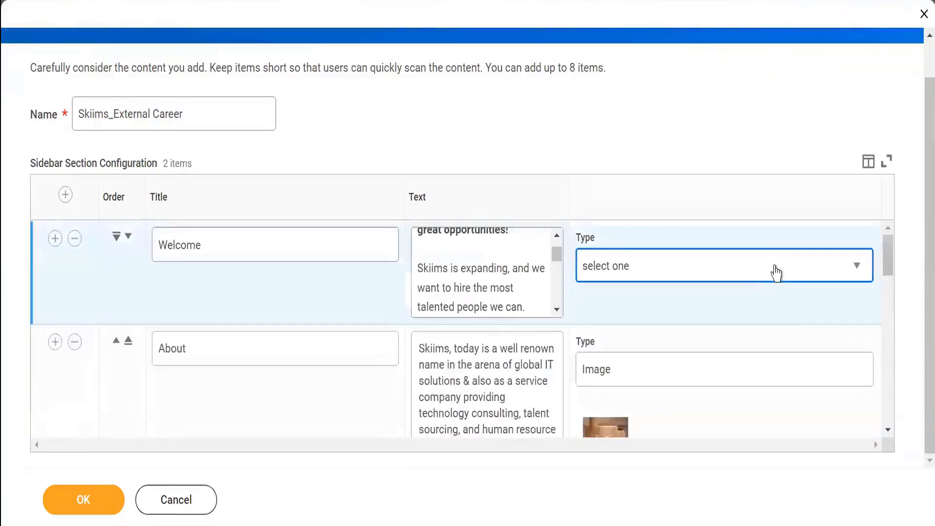
pyautogui.click(734, 275)
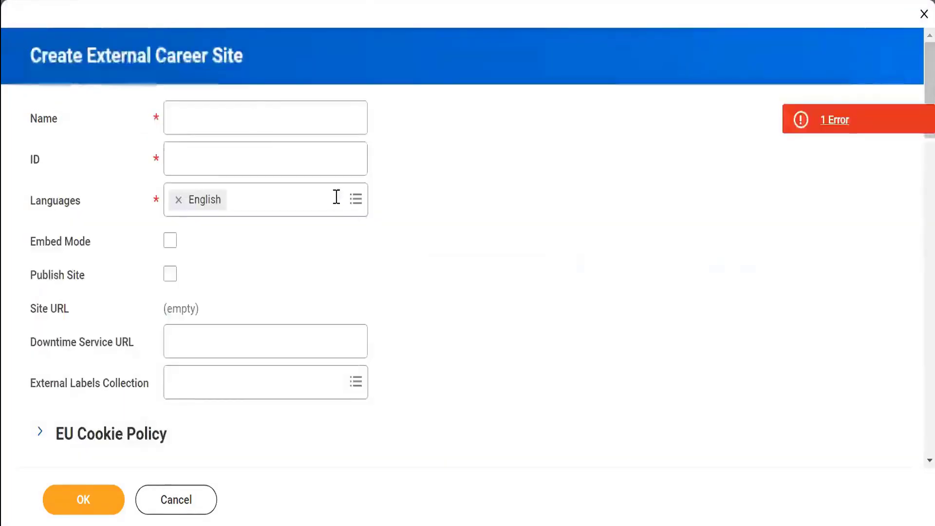
pyautogui.scroll(-10, 357, 243)
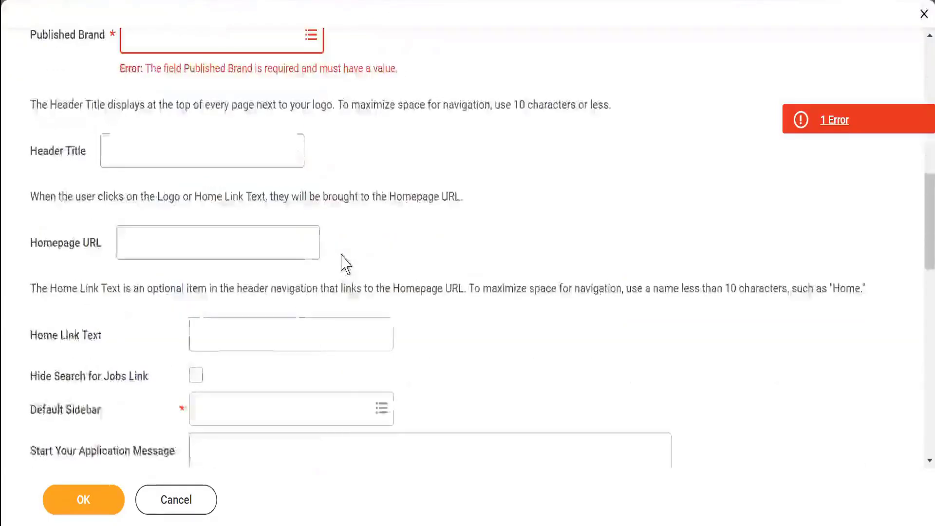
pyautogui.scroll(-5, 346, 265)
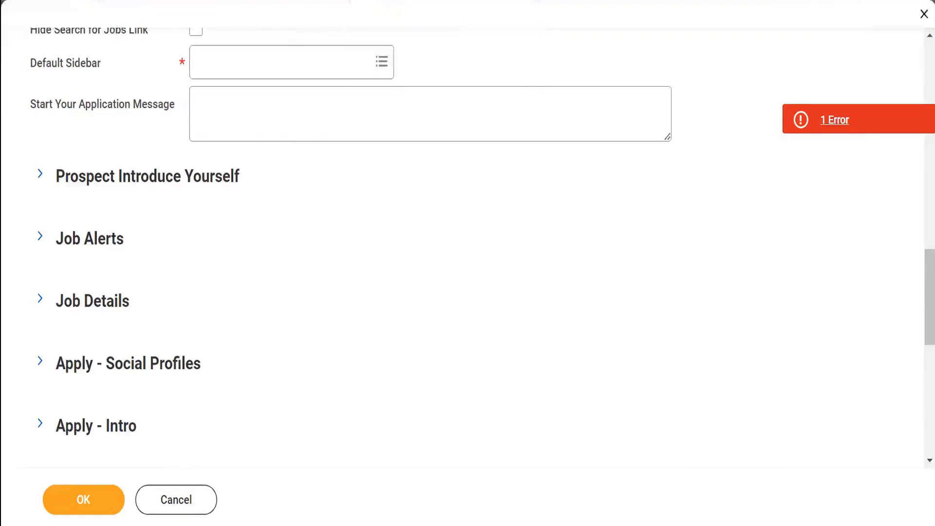
pyautogui.click(439, 1)
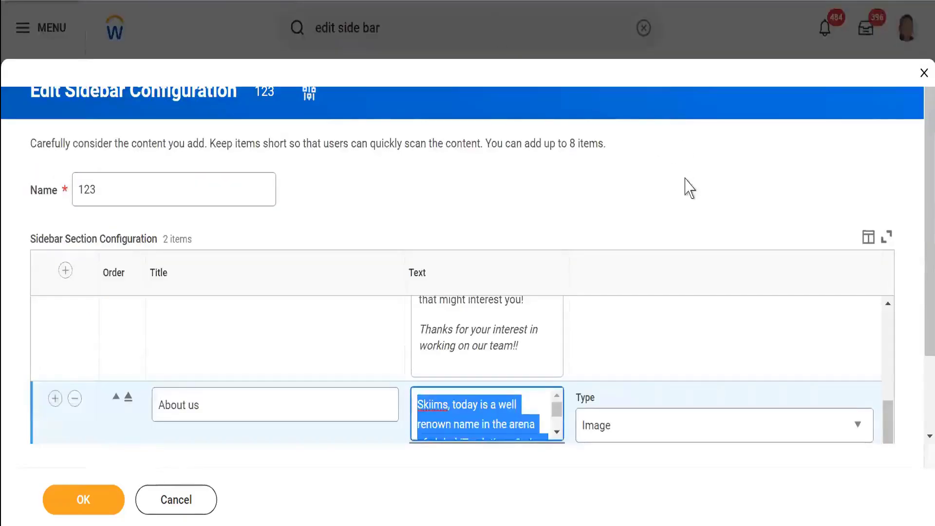
pyautogui.click(691, 202)
pyautogui.scroll(-2, 677, 273)
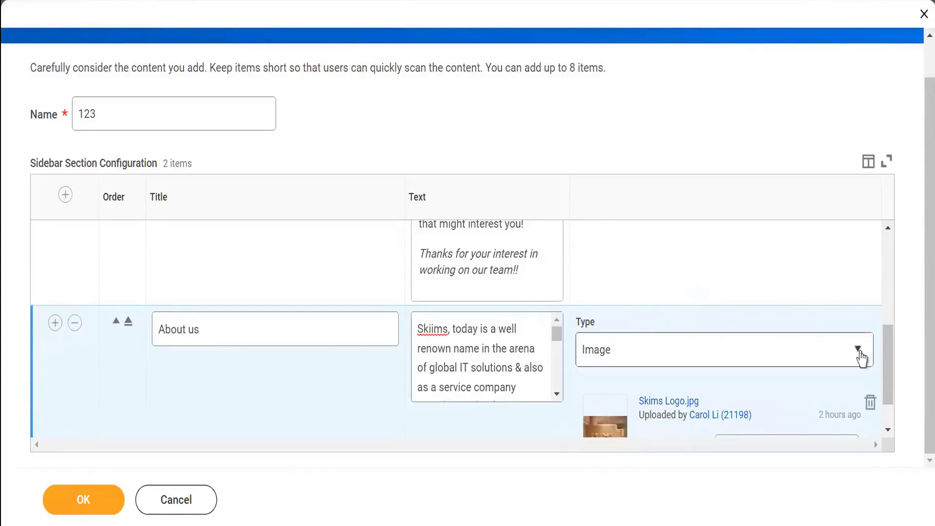
pyautogui.moveTo(892, 375); pyautogui.dragTo(891, 395)
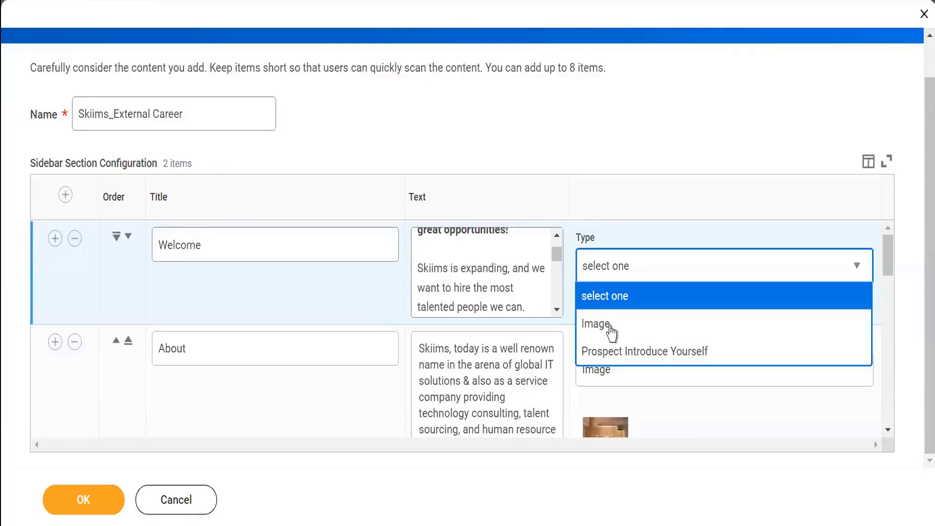
pyautogui.click(748, 482)
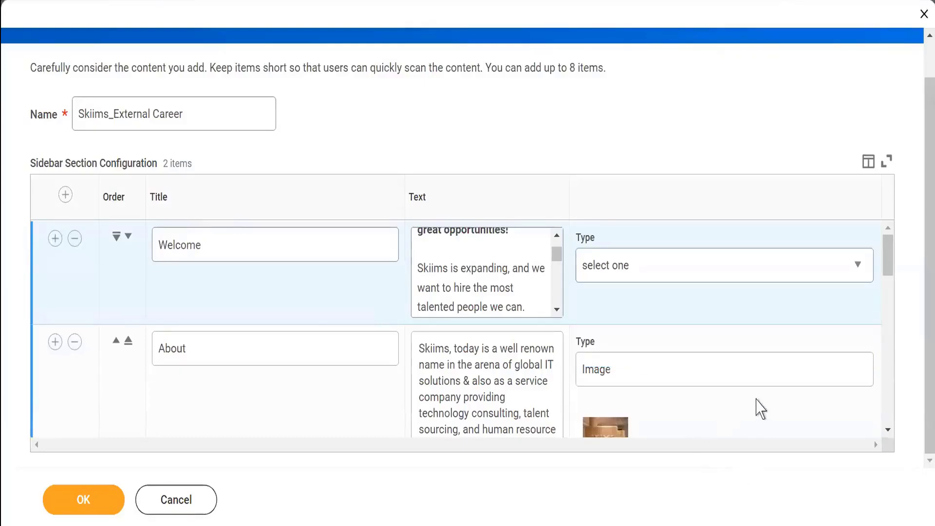
# Step: Enter Skiims Logo as the About image's alternative text and save the sidebar configuration
pyautogui.scroll(-5, 759, 407)
pyautogui.scroll(5, 735, 379)
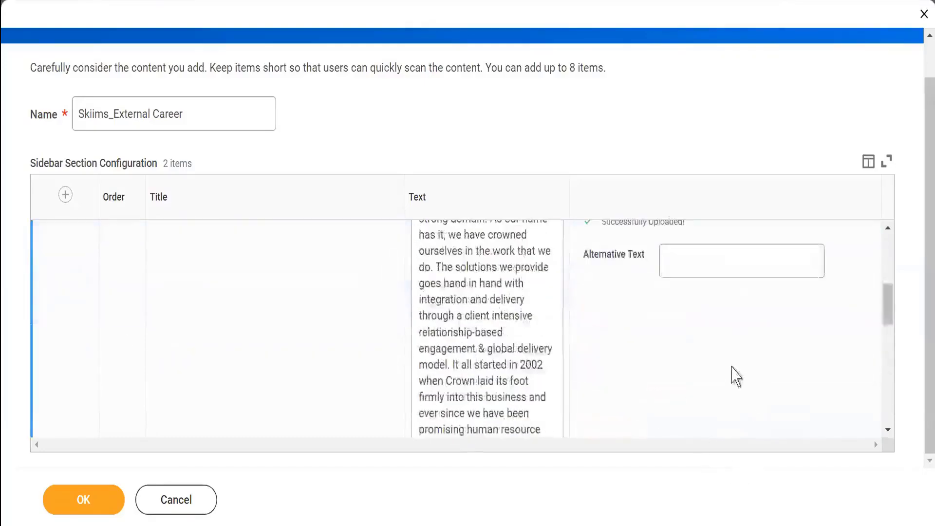
pyautogui.click(726, 426)
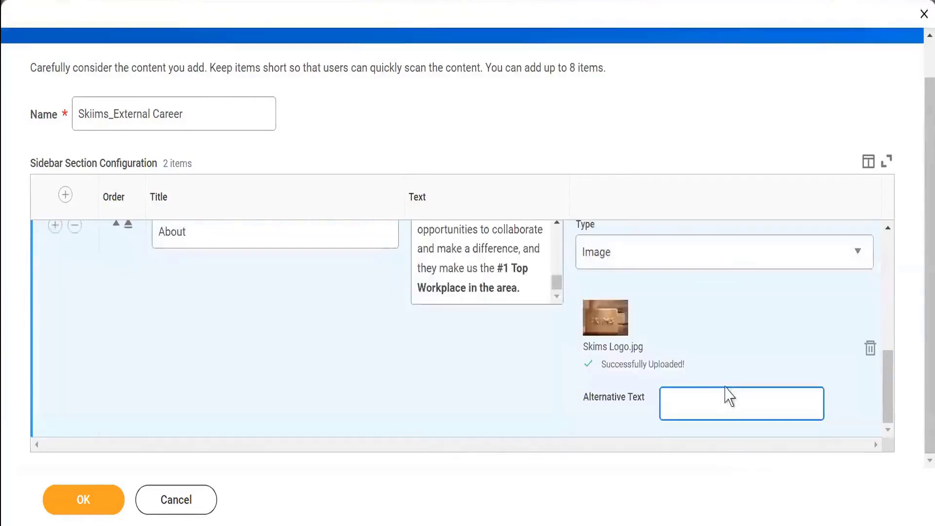
pyautogui.write('Sk')
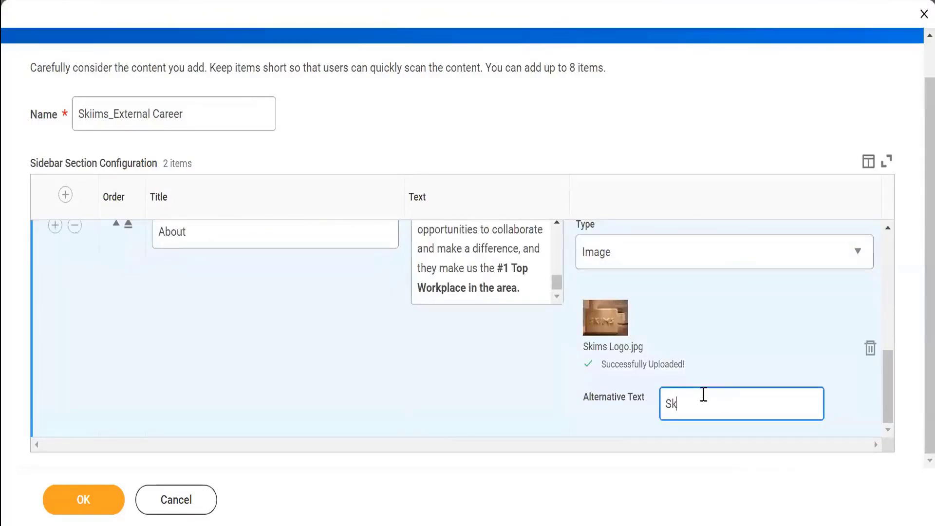
pyautogui.write('iims Logo')
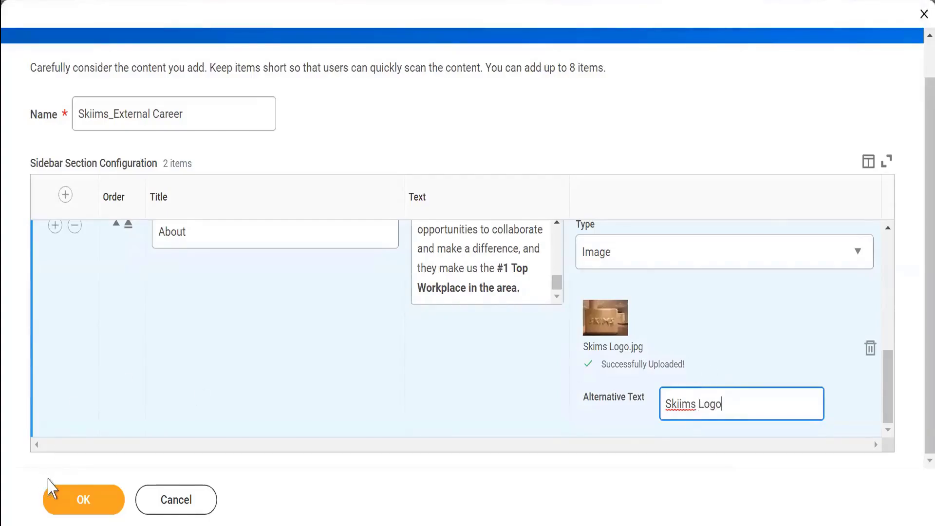
pyautogui.click(68, 500)
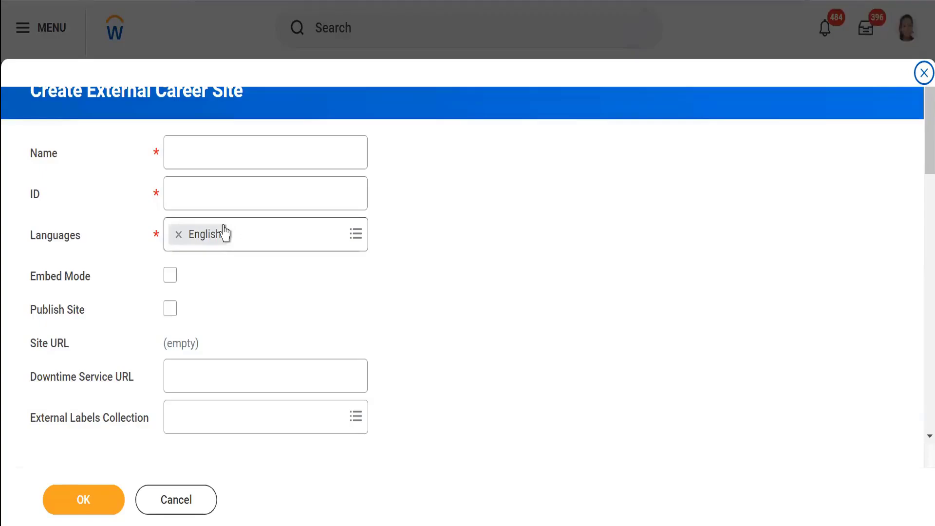
# Step: Name the new external career site Skiims _Career site and give it the ID SKC
pyautogui.click(232, 154)
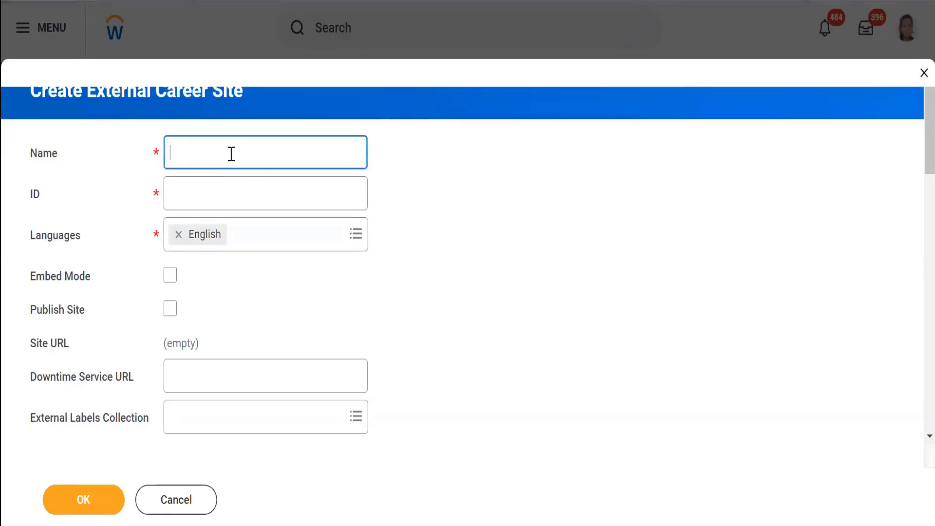
pyautogui.write('Skiims _')
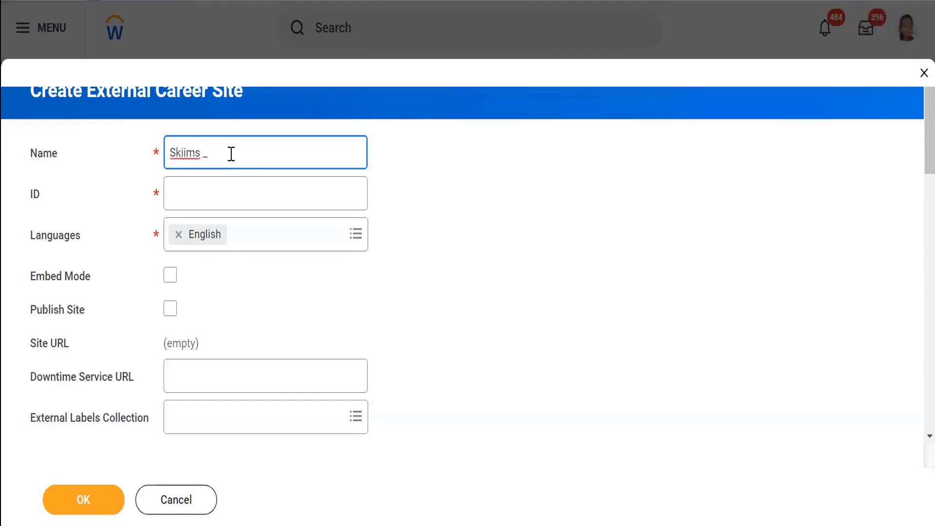
pyautogui.write('Career')
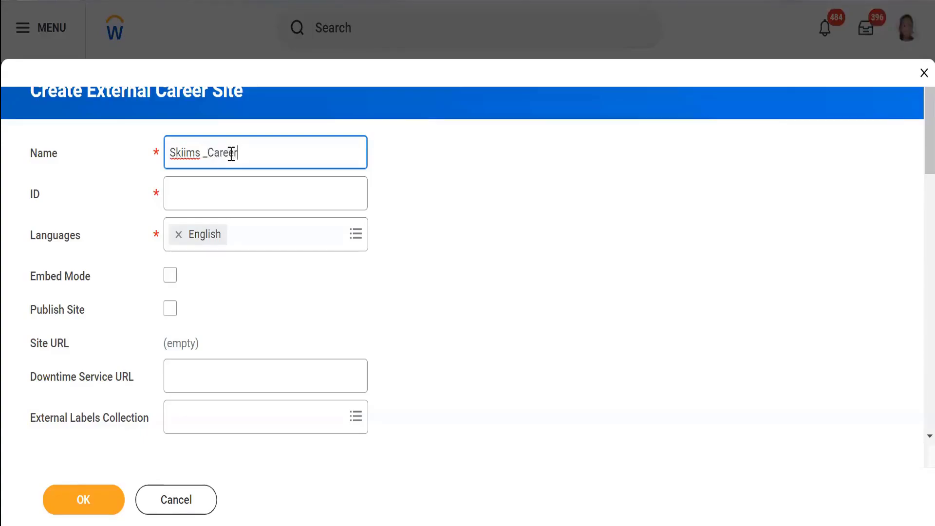
pyautogui.write(' site')
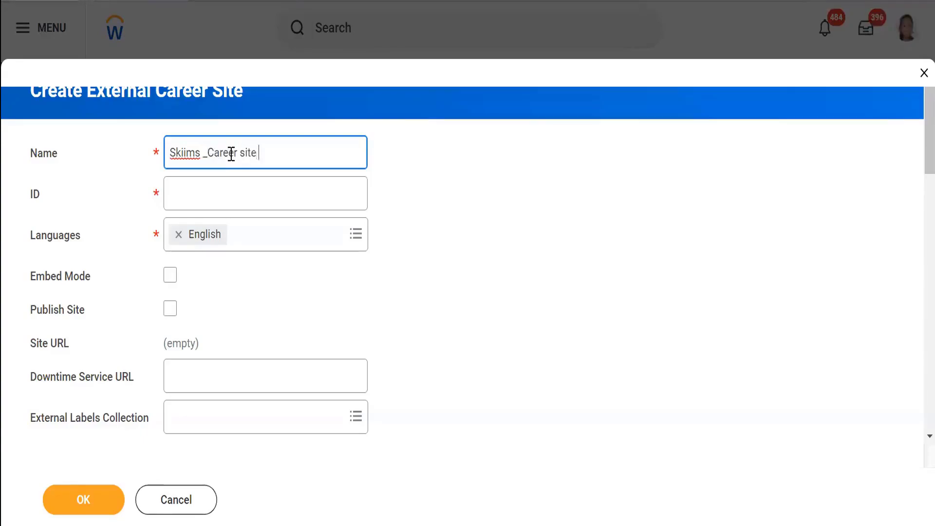
pyautogui.click(193, 202)
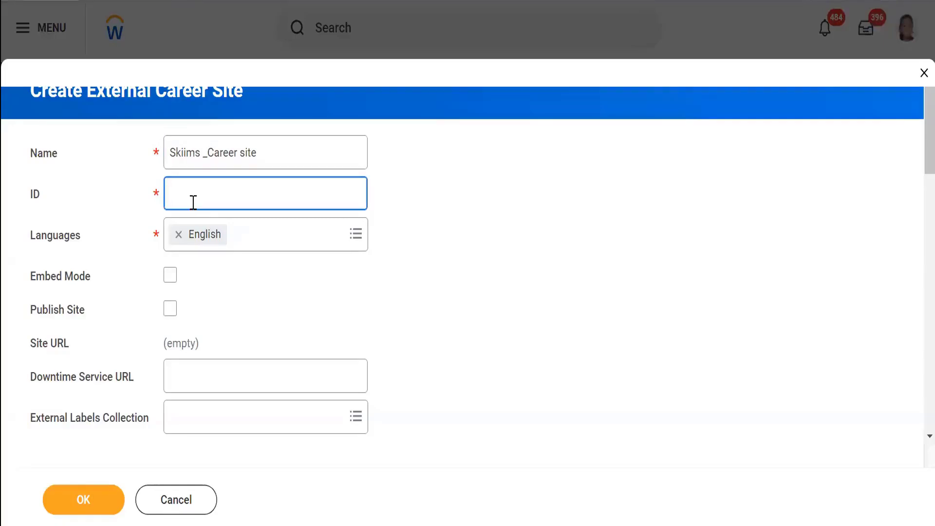
pyautogui.write('SKC')
# Step: Add Deutsch (Deutschland) and Italiano (Italia) to the site's languages alongside English
pyautogui.click(357, 240)
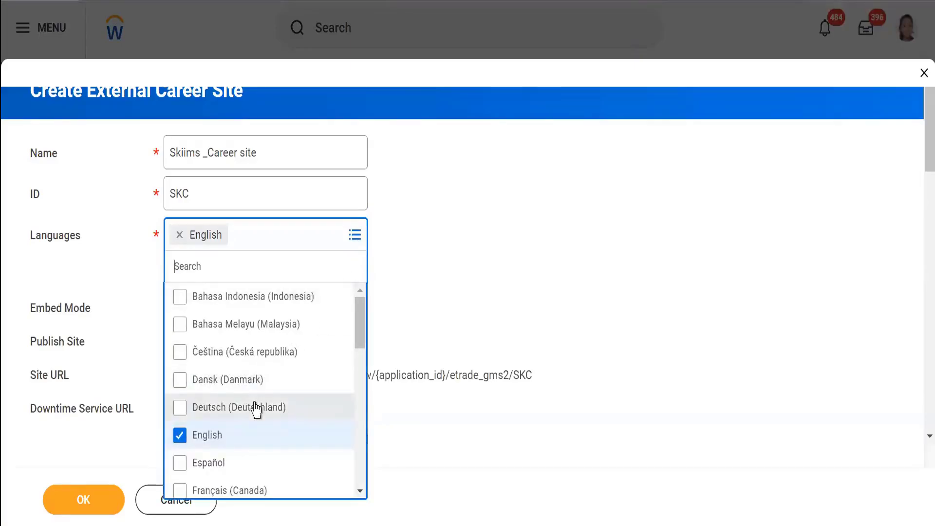
pyautogui.click(336, 409)
pyautogui.moveTo(364, 355); pyautogui.dragTo(309, 403)
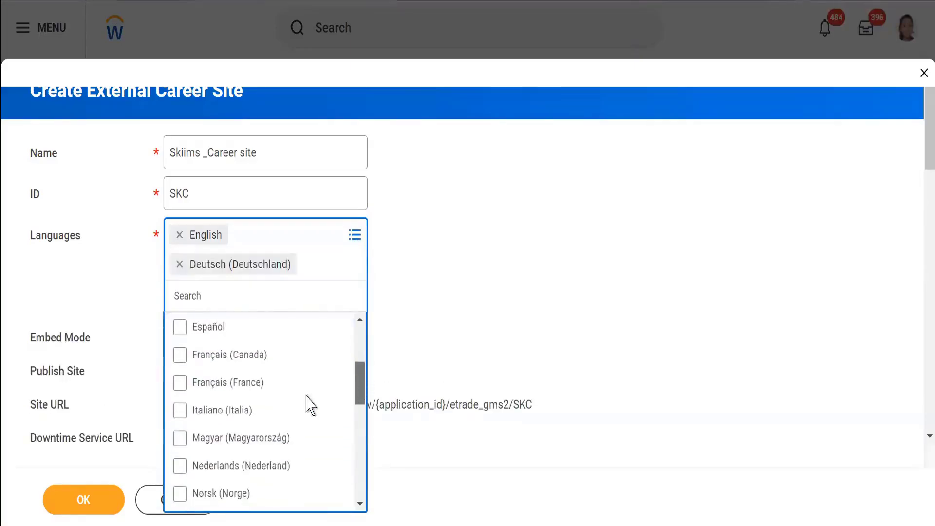
pyautogui.click(216, 414)
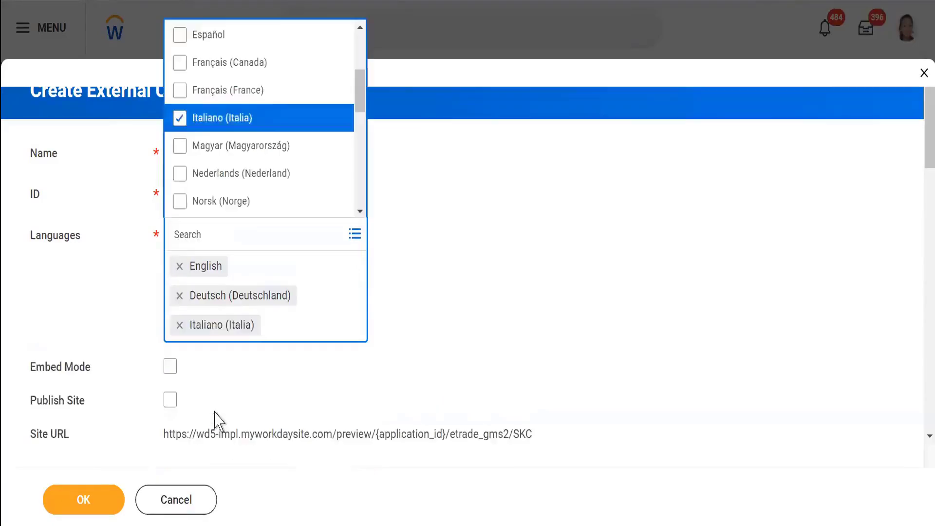
pyautogui.click(554, 277)
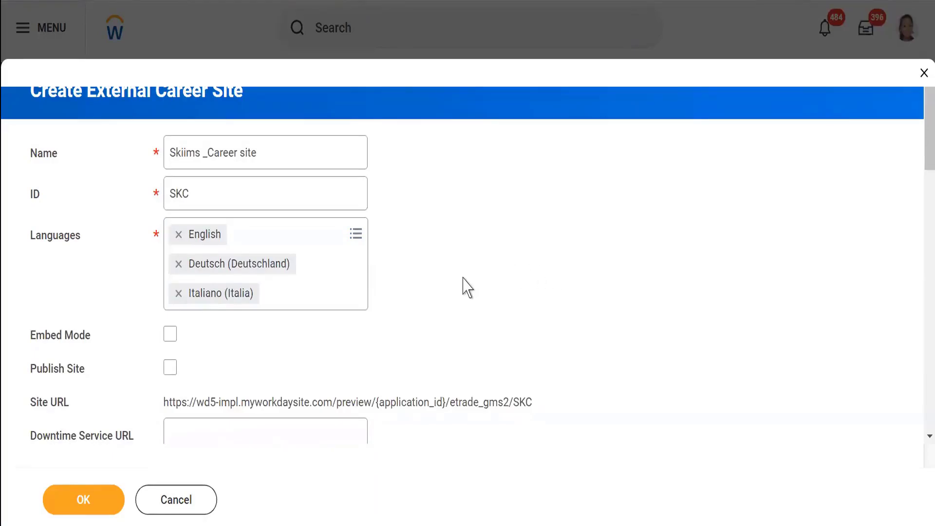
# Step: Enable Embed Mode and Publish Site for the career site
pyautogui.scroll(-3, 451, 285)
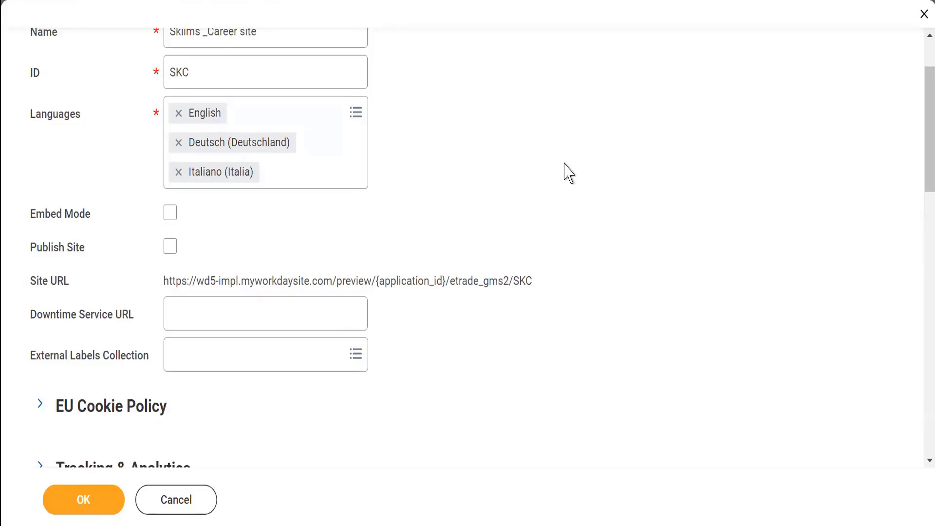
pyautogui.click(172, 215)
pyautogui.click(171, 247)
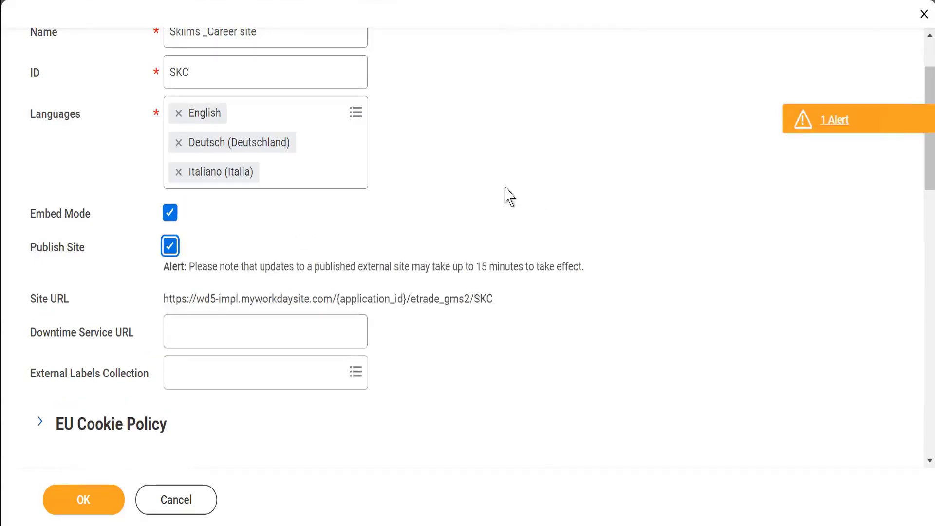